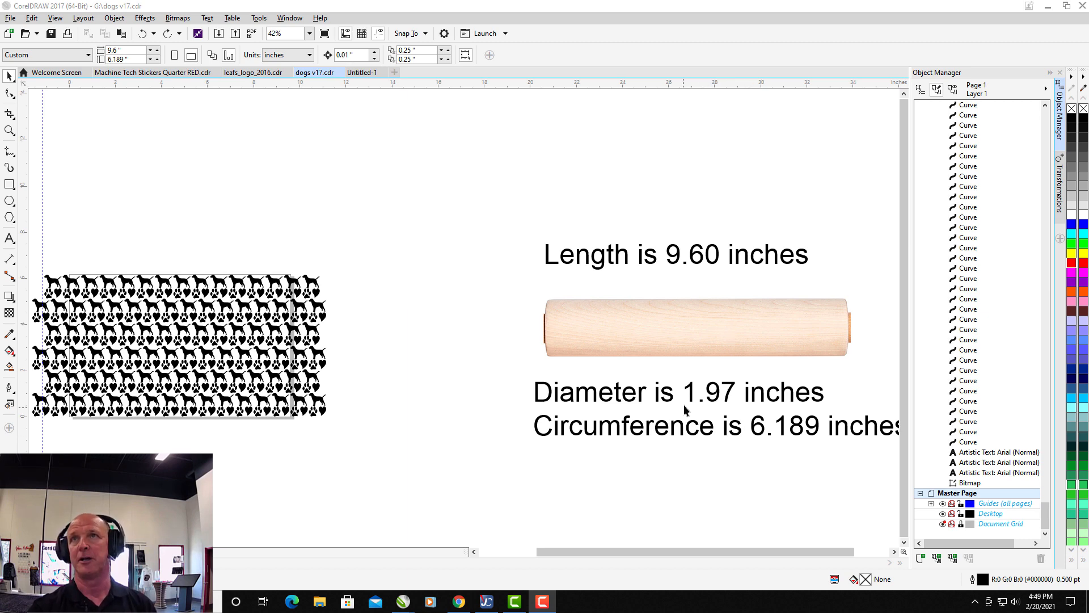
# Add a page-sized rectangle, 9.6 by 6.189 inches, over the dog, paw and heart pattern.
pyautogui.click(474, 552)
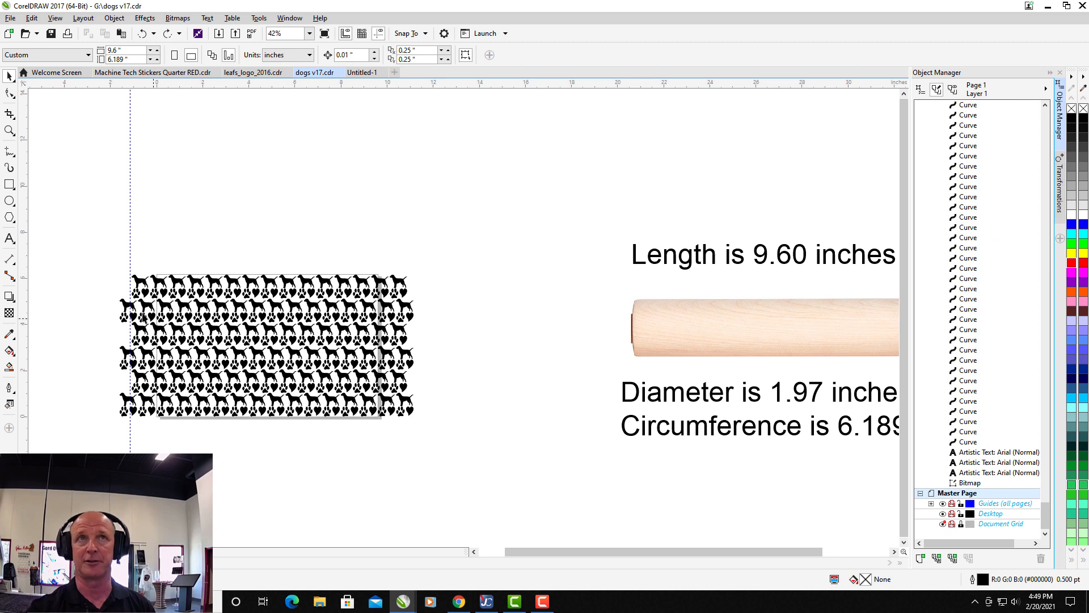
pyautogui.moveTo(272, 331); pyautogui.dragTo(559, 444)
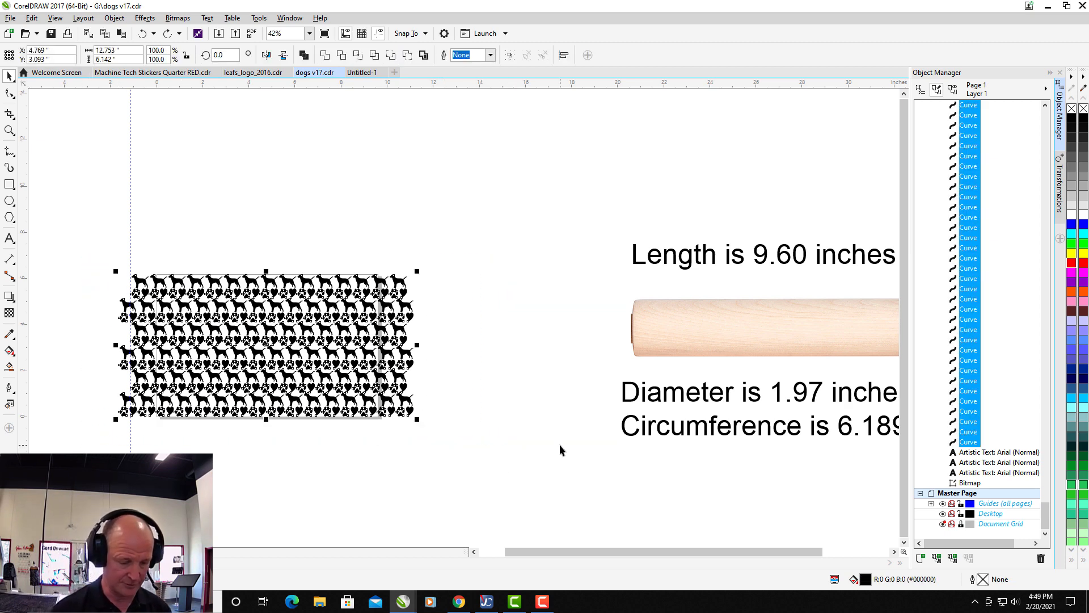
pyautogui.hotkey('shift', 'F4')
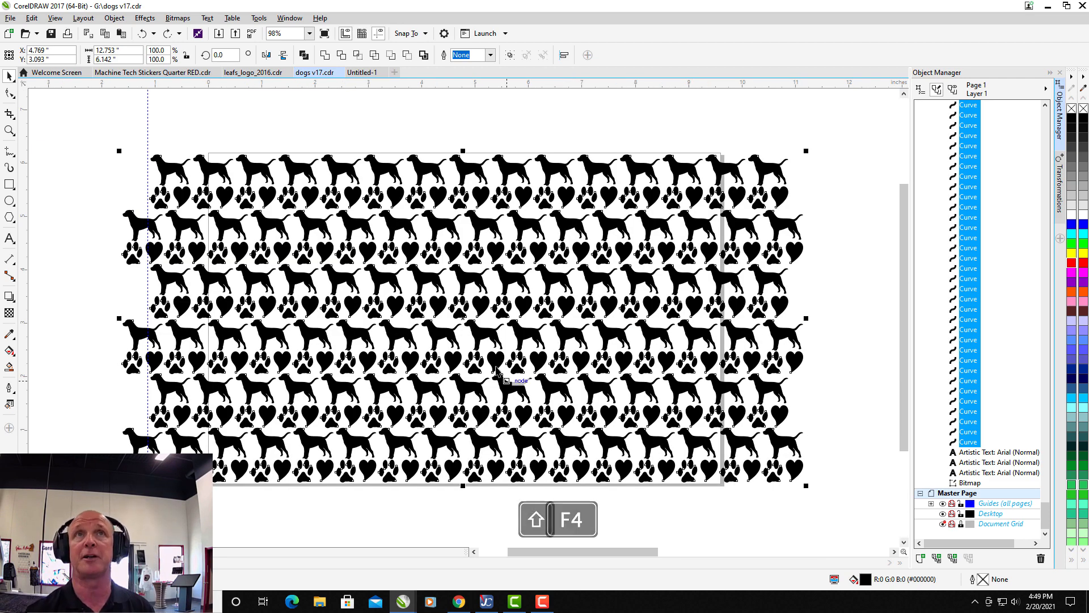
pyautogui.click(236, 143)
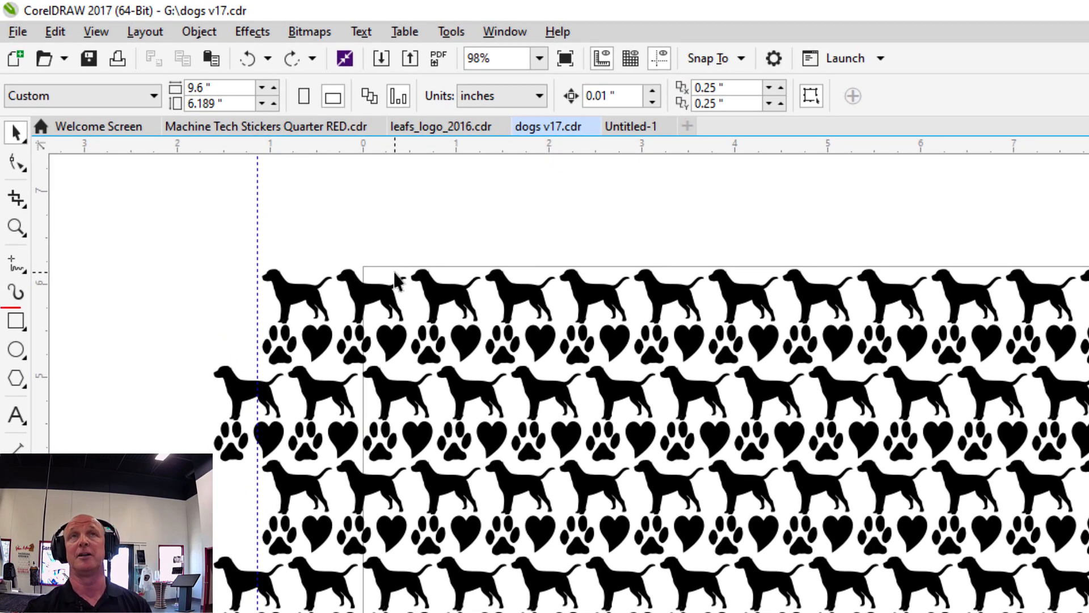
pyautogui.doubleClick(16, 321)
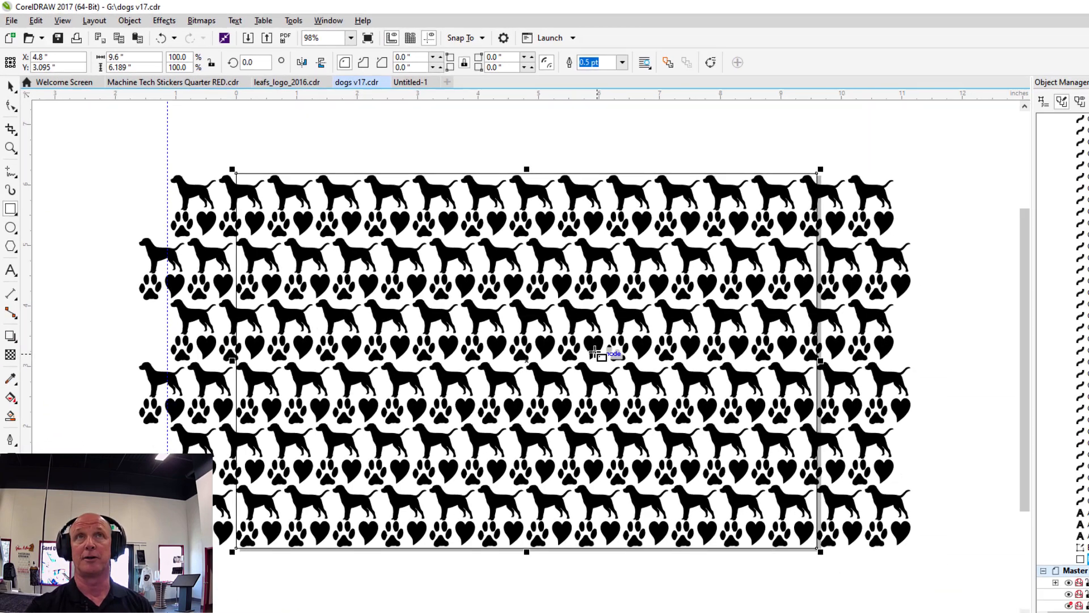
pyautogui.scroll(-1, 922, 539)
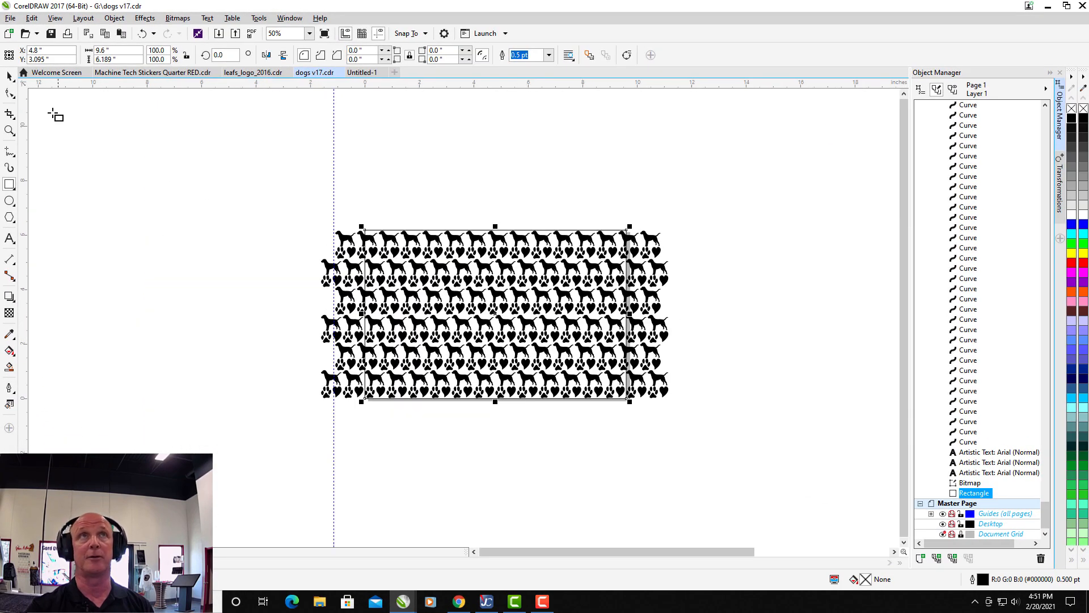
pyautogui.click(9, 76)
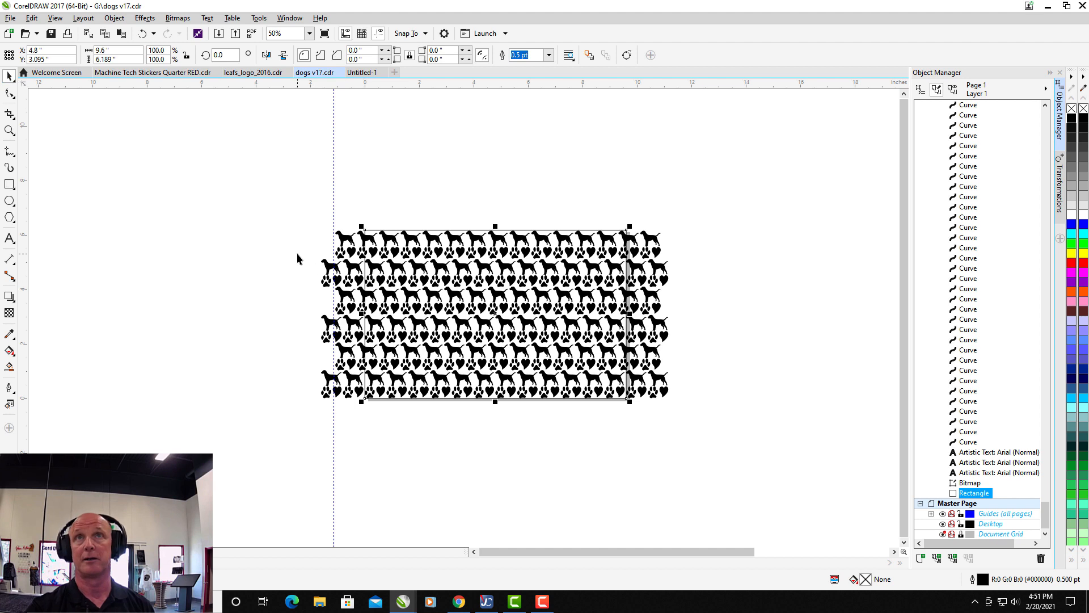
pyautogui.click(297, 253)
# Lock the page-sized rectangle so it stays in place while the pattern is handled.
pyautogui.moveTo(307, 228); pyautogui.dragTo(695, 397)
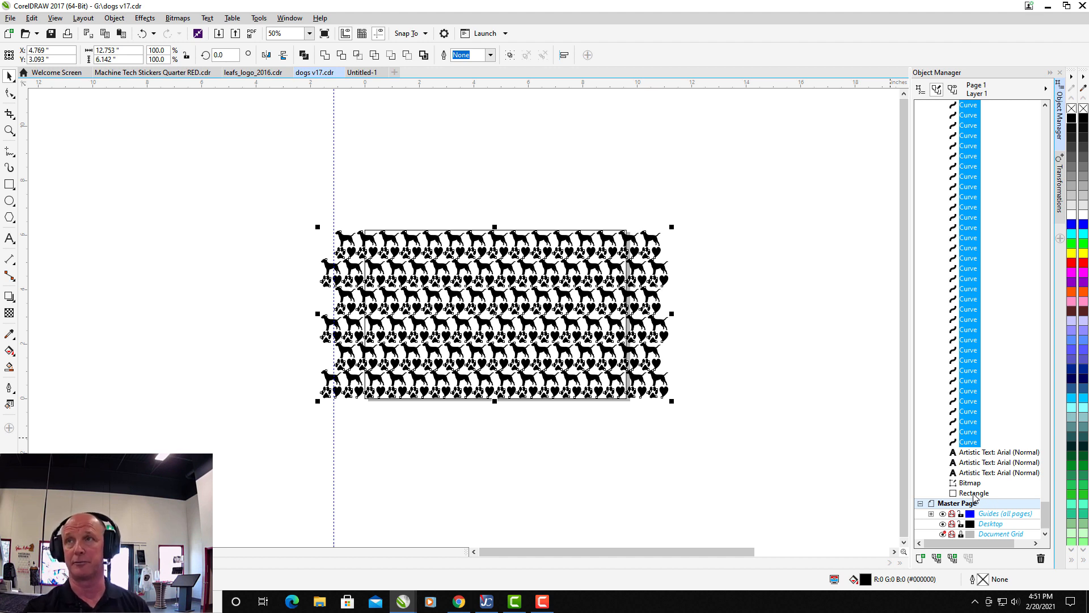
pyautogui.rightClick(974, 494)
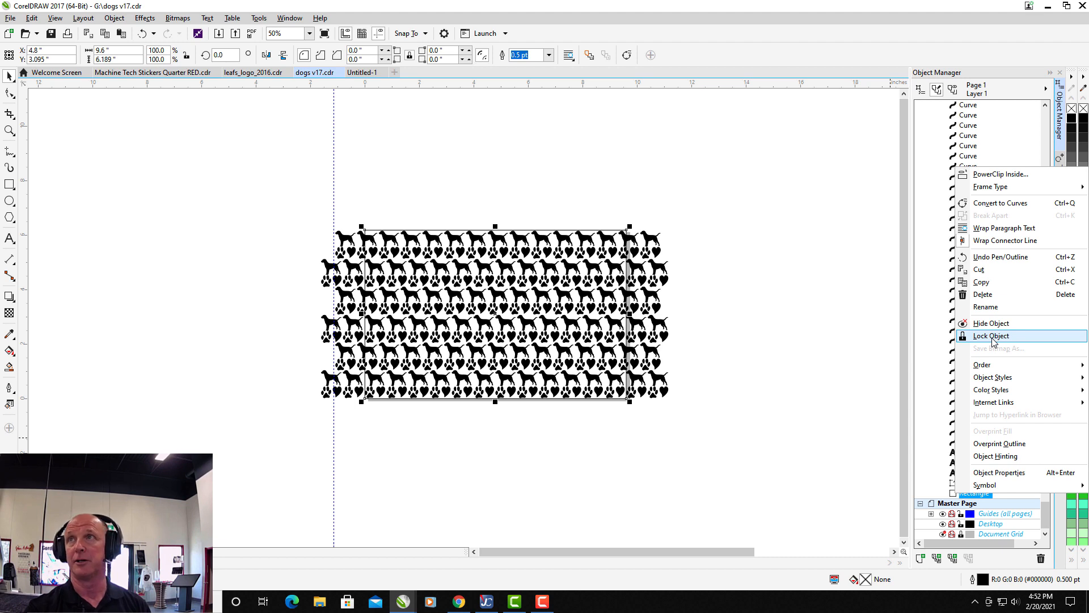
pyautogui.click(991, 336)
pyautogui.click(754, 438)
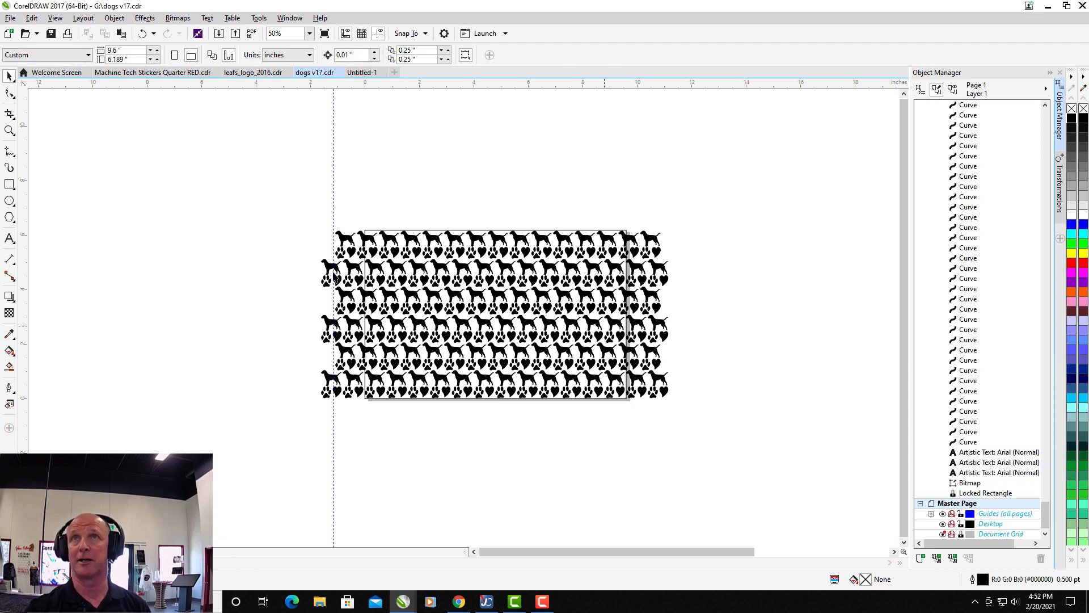
pyautogui.moveTo(289, 223); pyautogui.dragTo(716, 413)
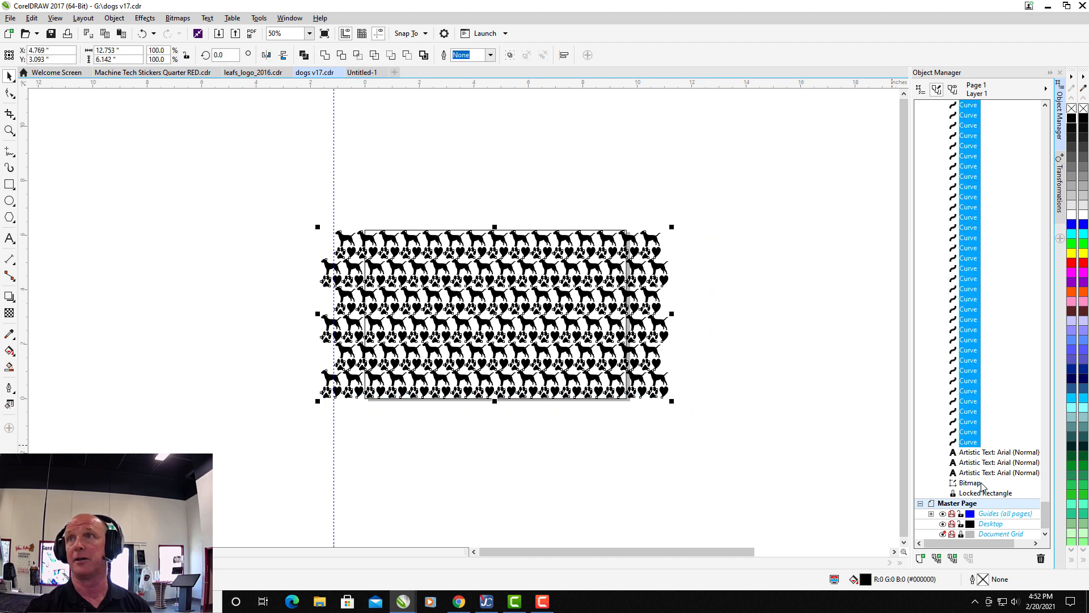
pyautogui.rightClick(988, 494)
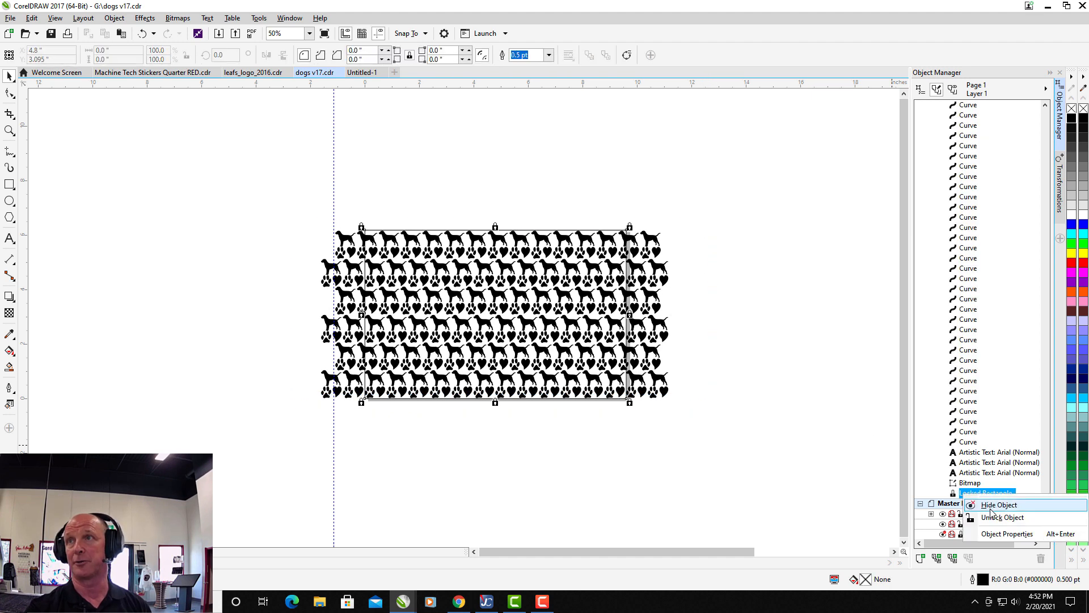
pyautogui.click(769, 328)
pyautogui.click(770, 328)
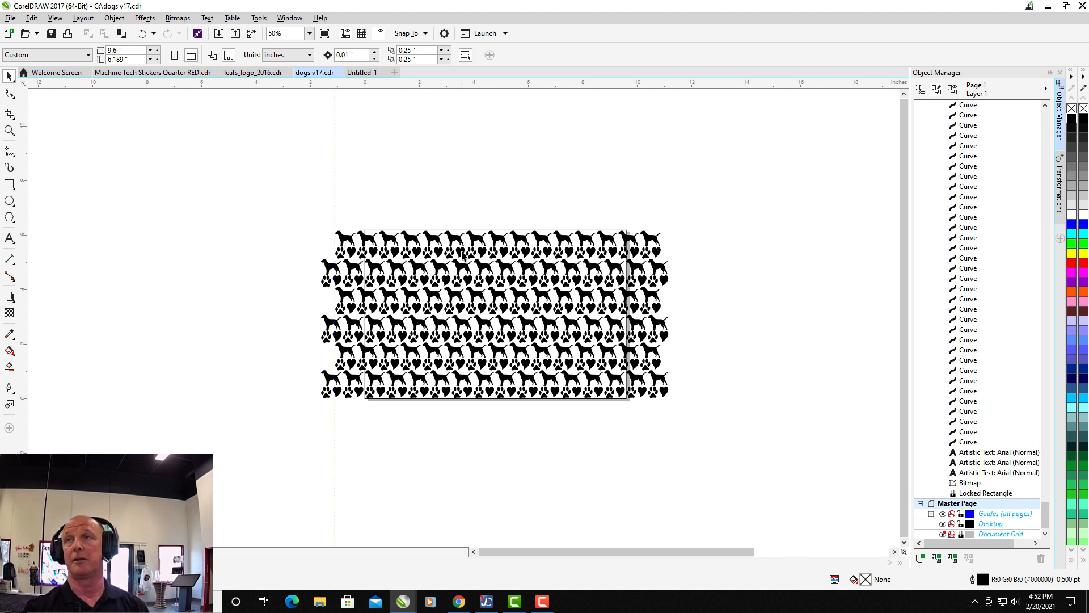
pyautogui.moveTo(261, 219); pyautogui.dragTo(682, 399)
pyautogui.click(682, 399)
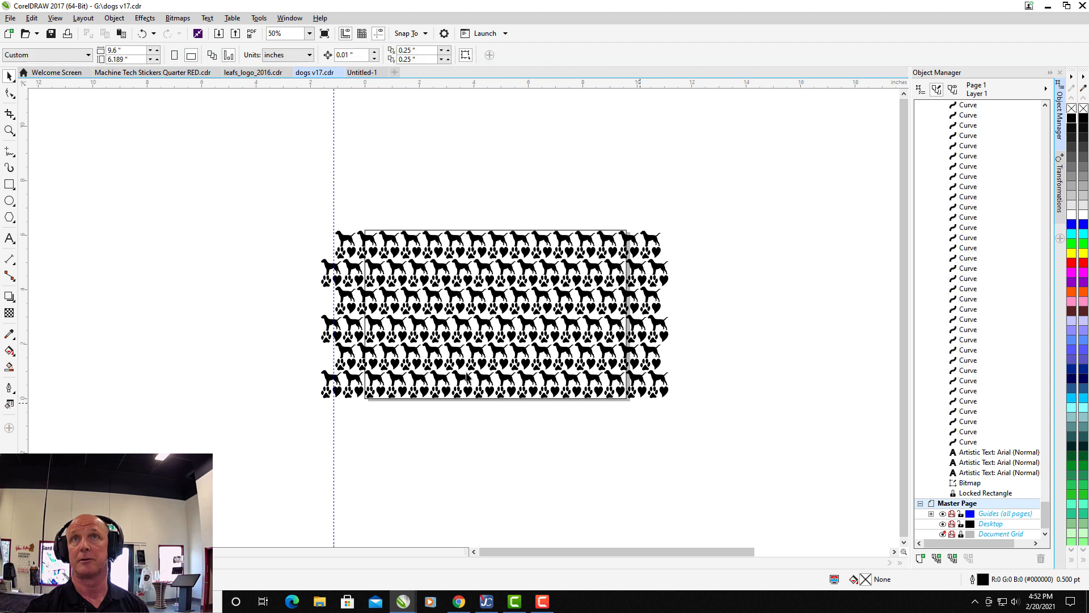
# Move the whole dog pattern straight up off the page, to a Y position of about 9.5 inches.
pyautogui.moveTo(292, 225); pyautogui.dragTo(690, 404)
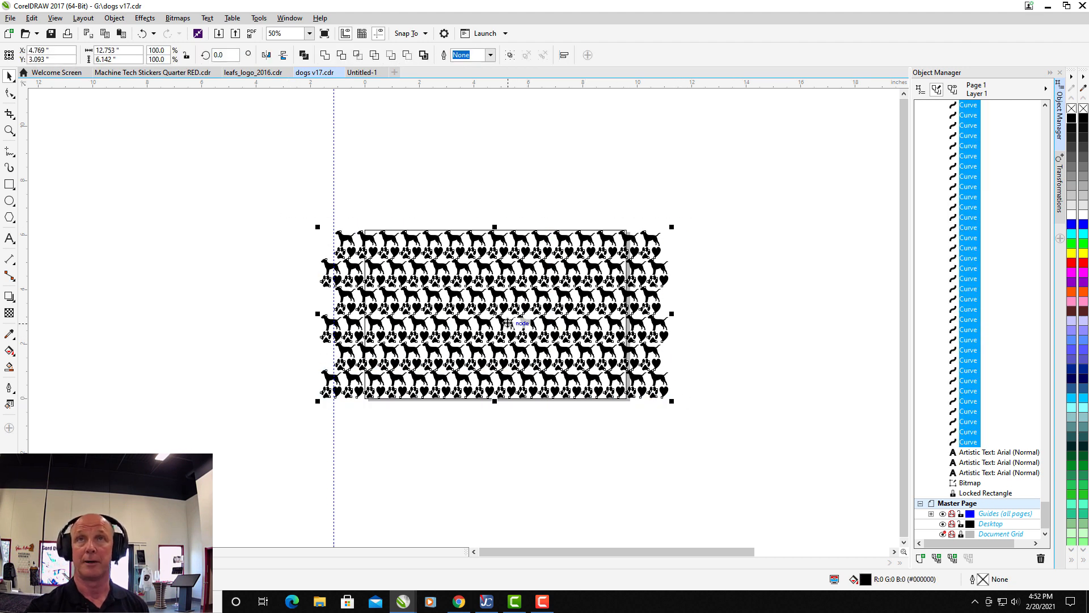
pyautogui.moveTo(507, 322); pyautogui.dragTo(462, 152)
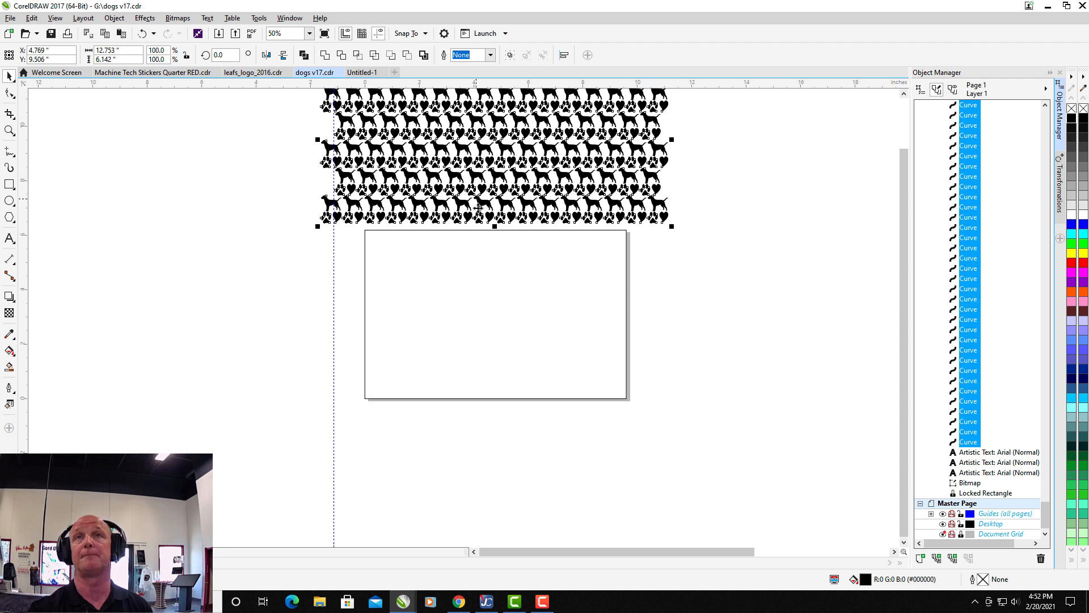
pyautogui.click(417, 273)
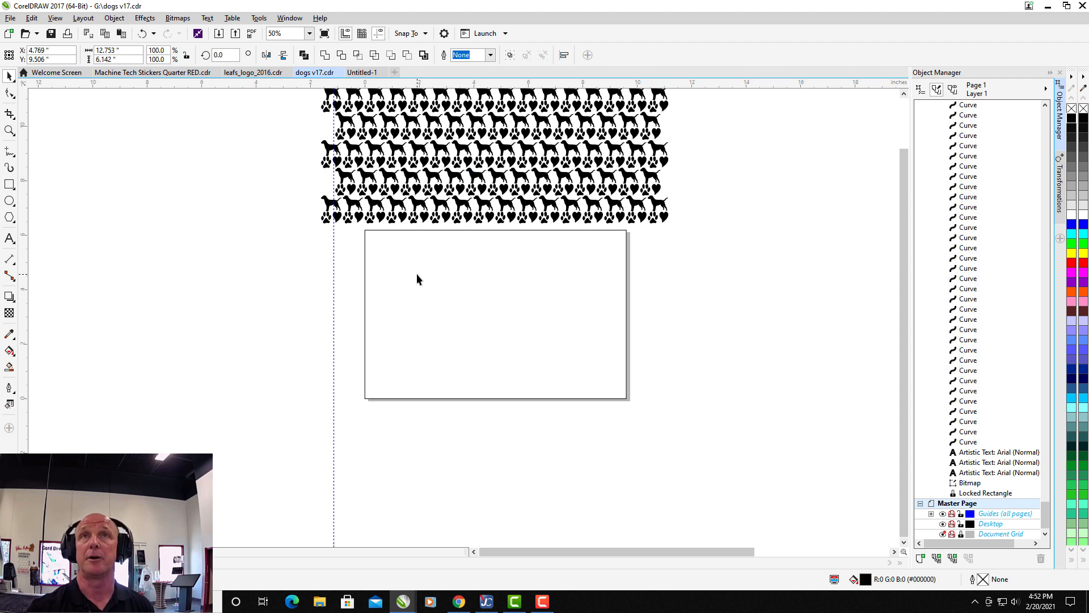
# Unlock the page-sized rectangle.
pyautogui.click(366, 263)
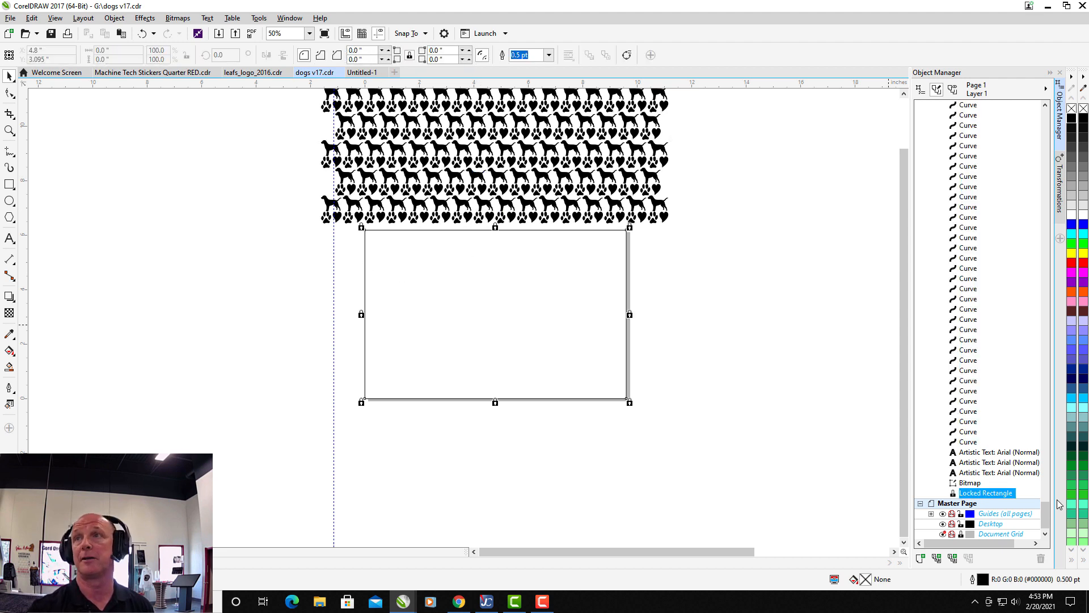
pyautogui.rightClick(977, 495)
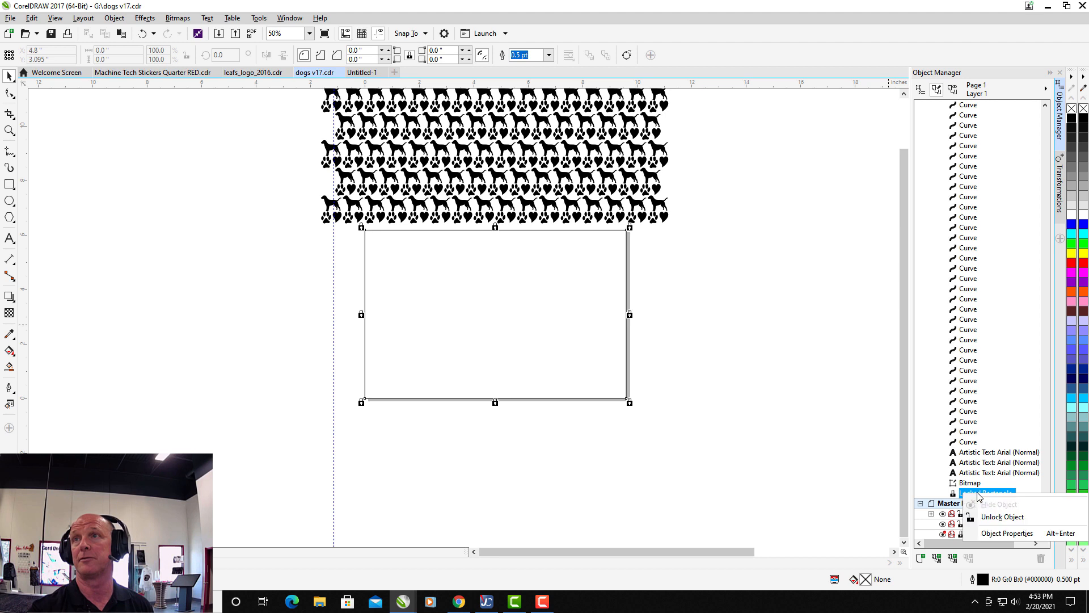
pyautogui.click(1002, 516)
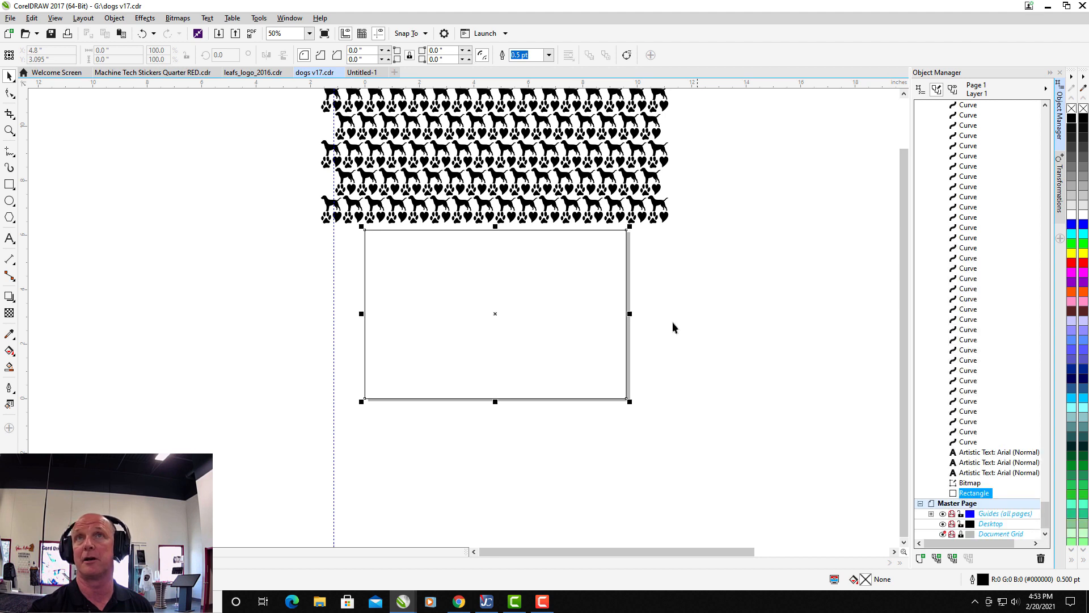
pyautogui.click(853, 164)
# PowerClip the entire dog, paw and heart pattern inside the page-sized rectangle.
pyautogui.click(904, 95)
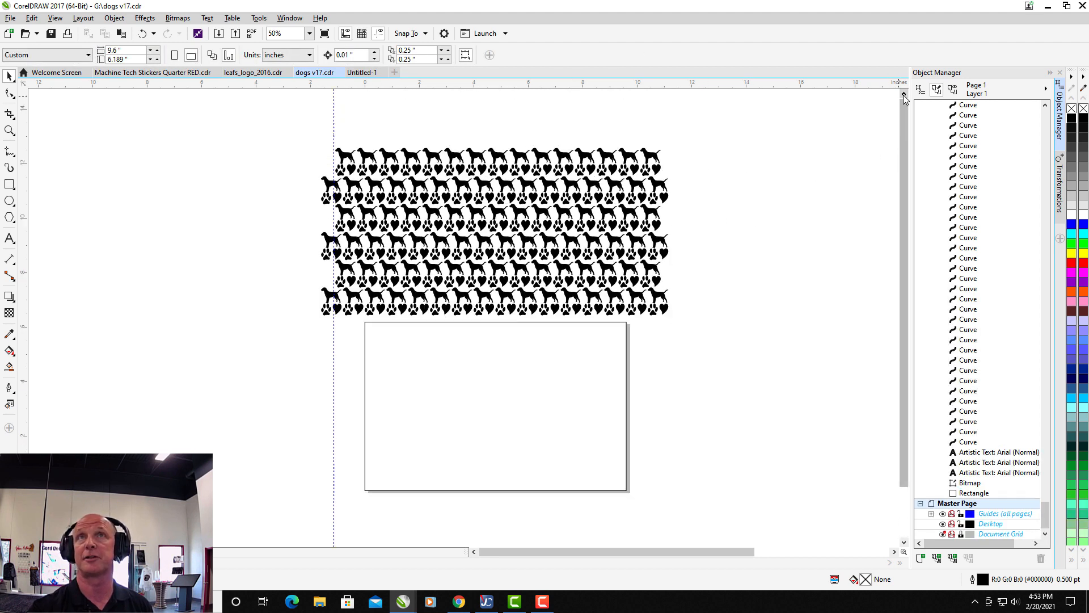
pyautogui.moveTo(269, 135); pyautogui.dragTo(674, 311)
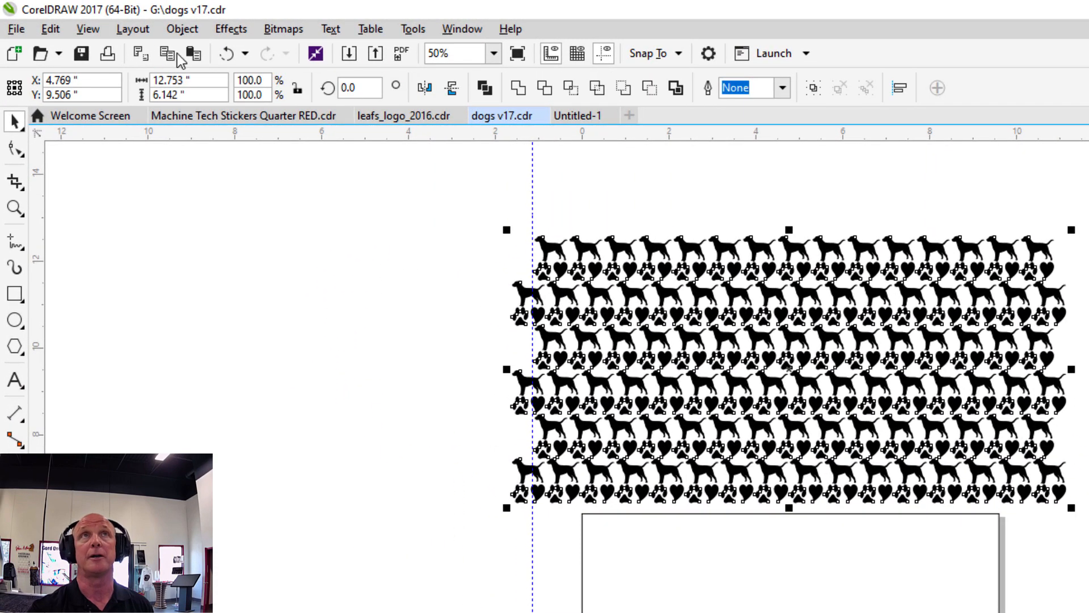
pyautogui.click(178, 35)
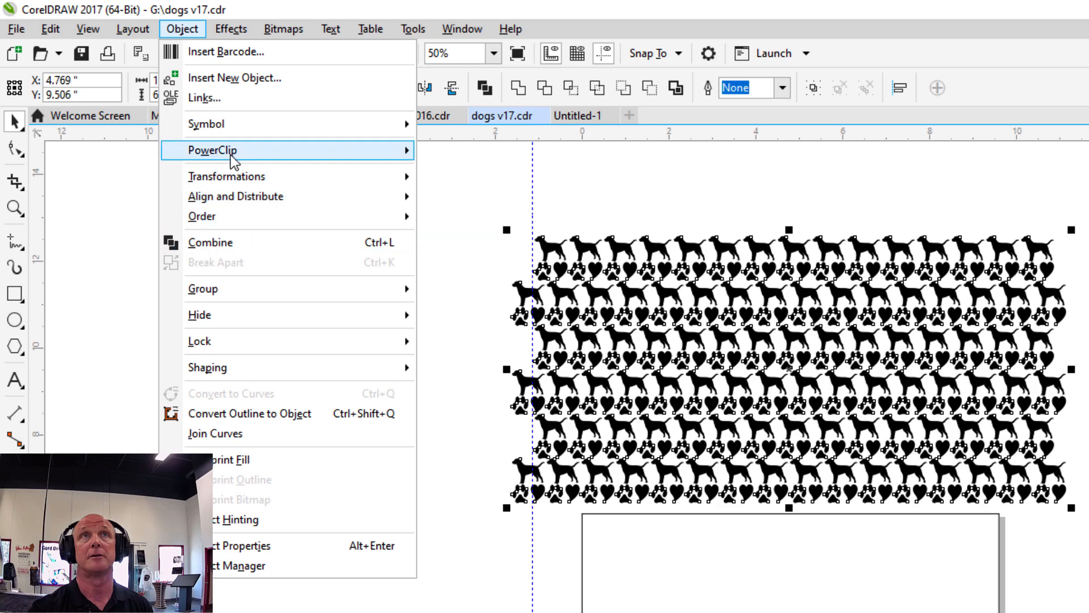
pyautogui.moveTo(390, 154)
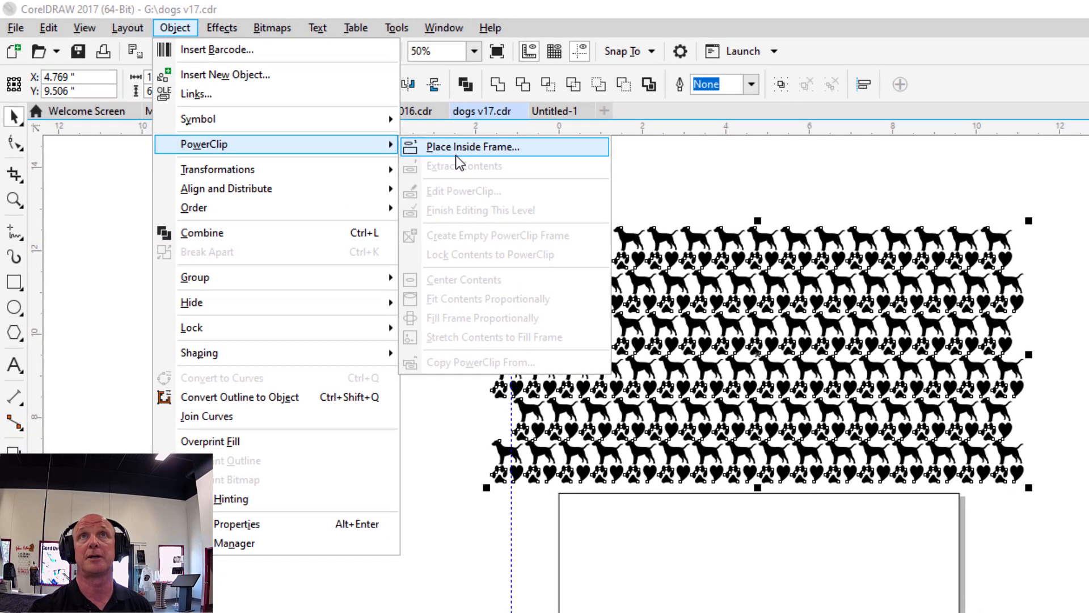
pyautogui.click(474, 155)
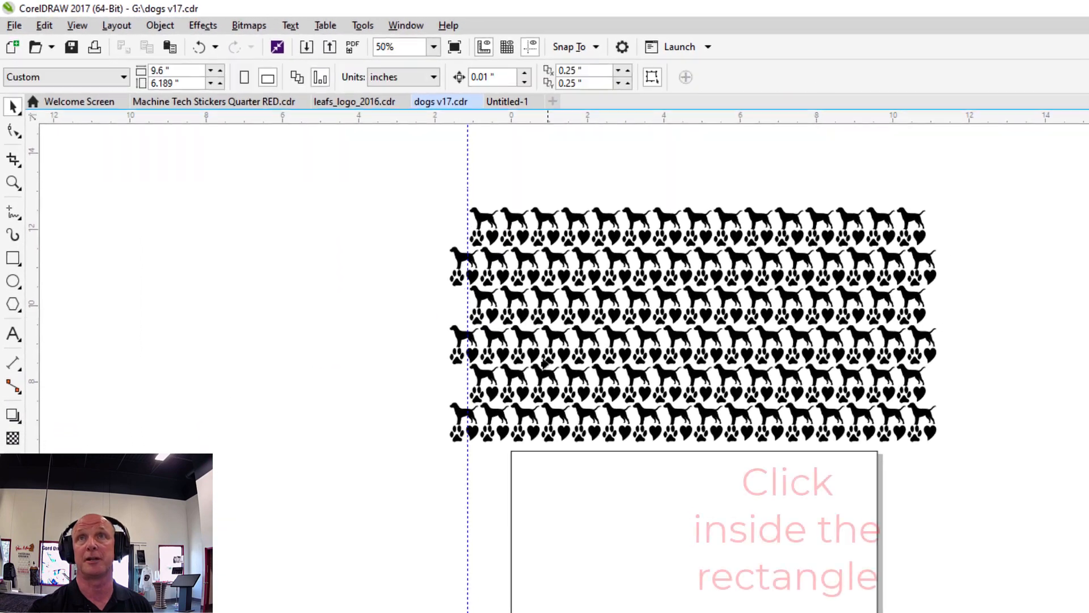
pyautogui.click(531, 491)
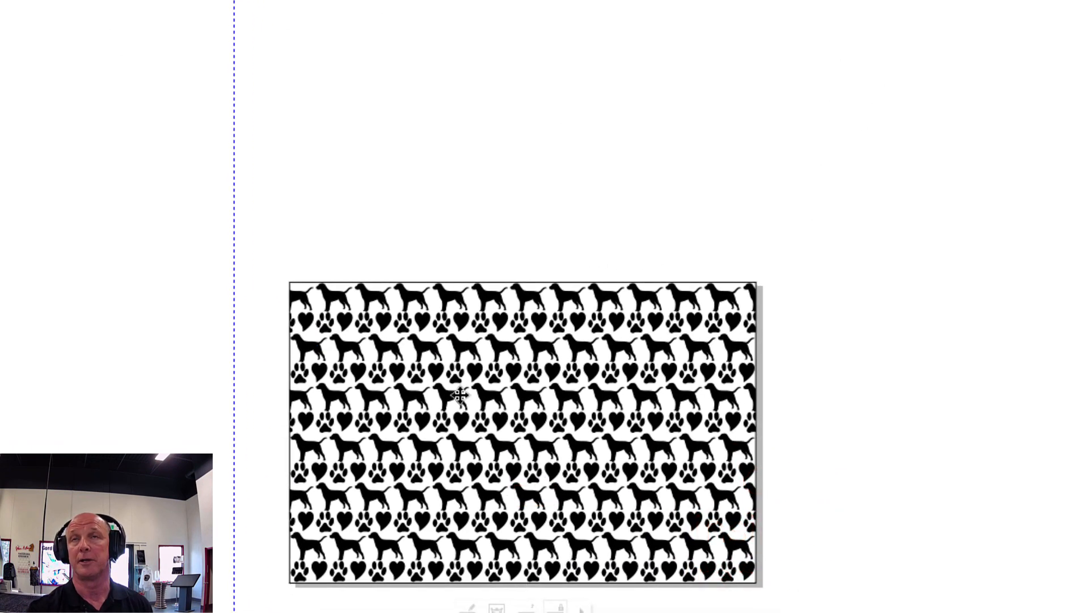
# Remove the outline from the PowerClip rectangle.
pyautogui.scroll(2, 460, 394)
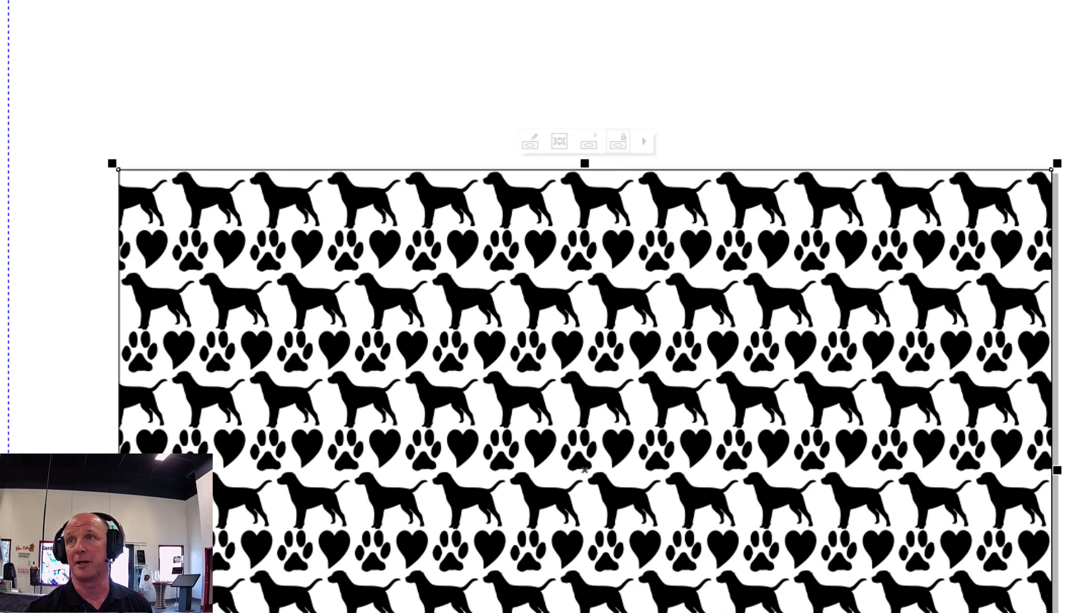
pyautogui.scroll(-2, 785, 505)
pyautogui.scroll(-2, 785, 505)
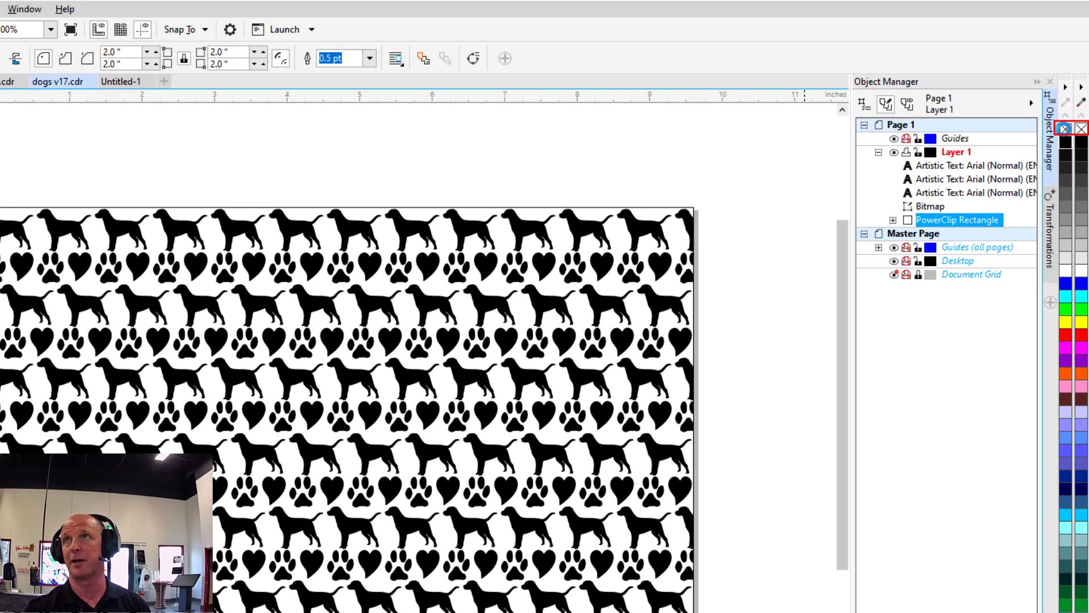
pyautogui.rightClick(1065, 128)
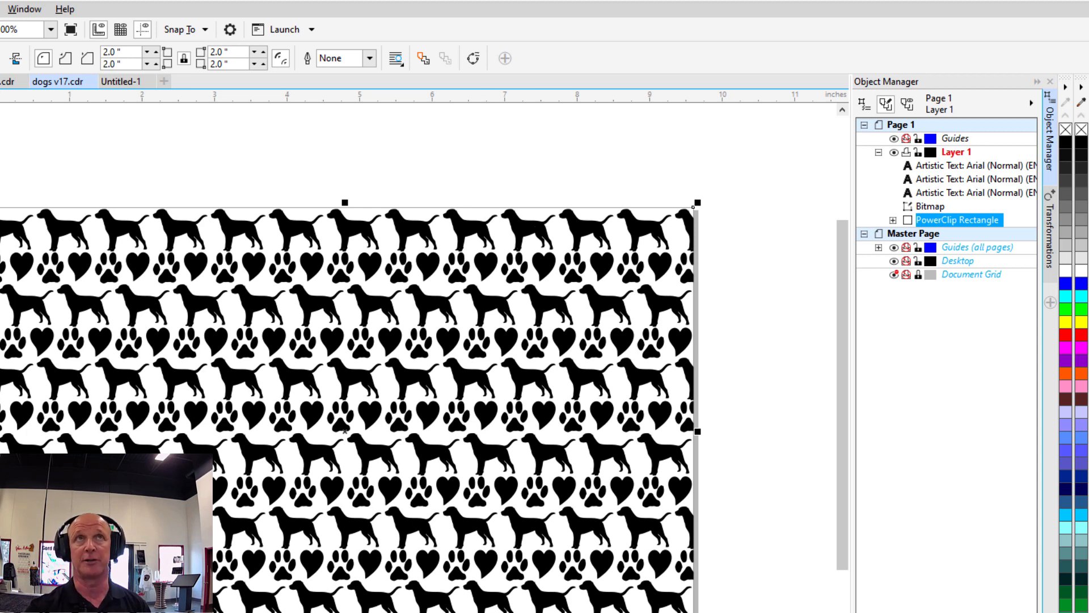
pyautogui.scroll(-2, 227, 286)
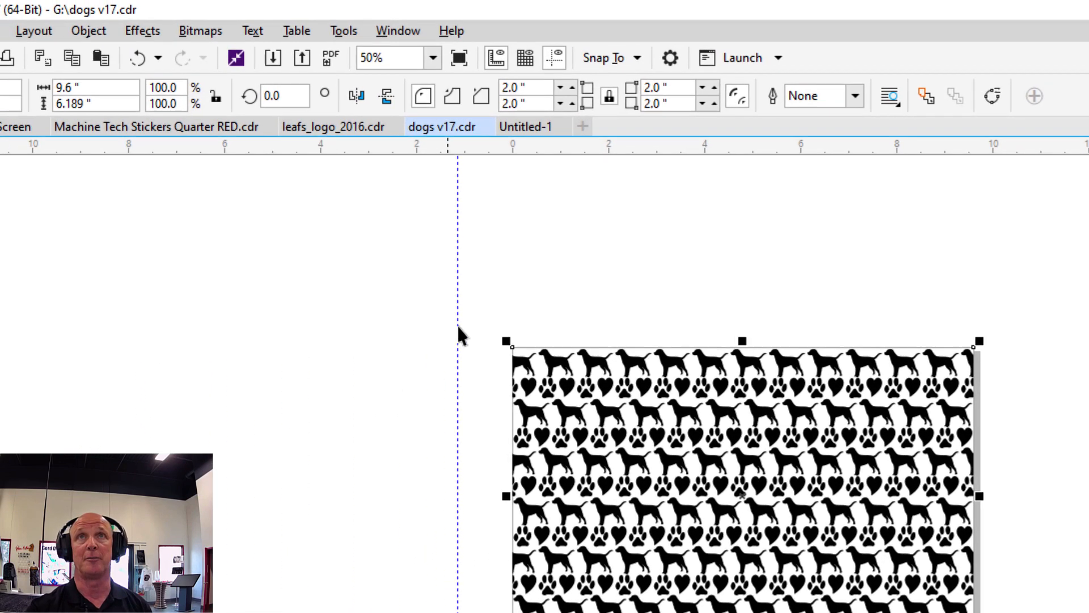
# Rotate the clipped pattern by 90 degrees and switch the page to portrait orientation.
pyautogui.doubleClick(309, 100)
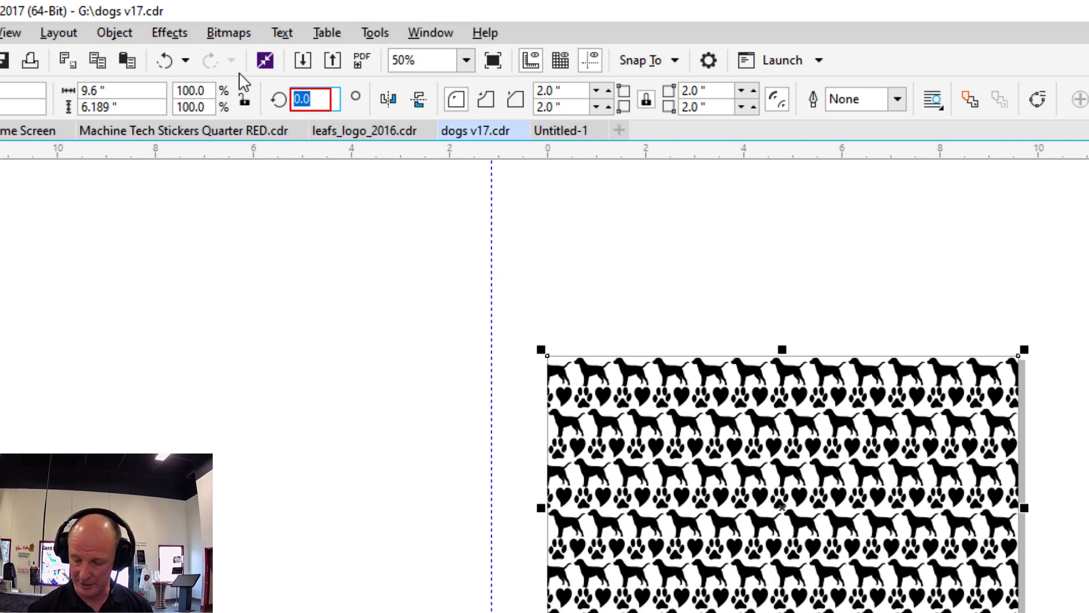
pyautogui.write('90')
pyautogui.press('Return')
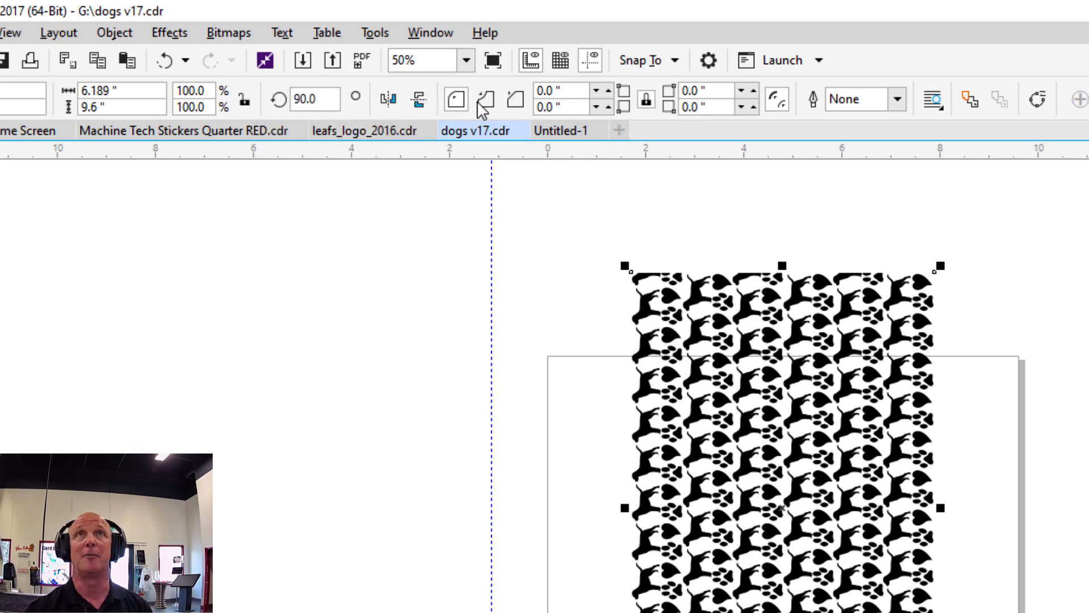
pyautogui.click(317, 295)
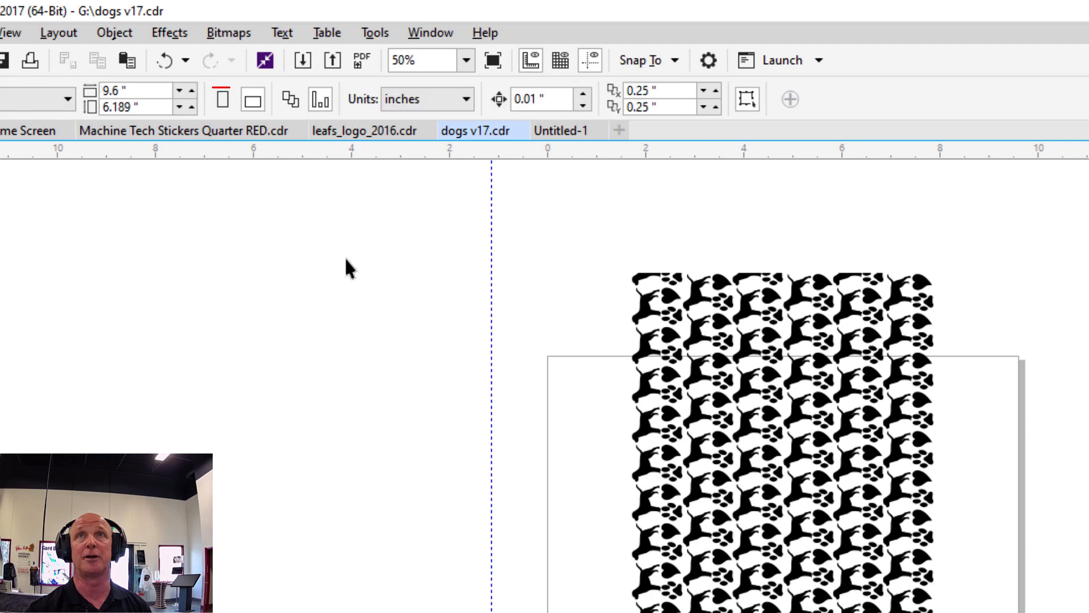
pyautogui.click(223, 100)
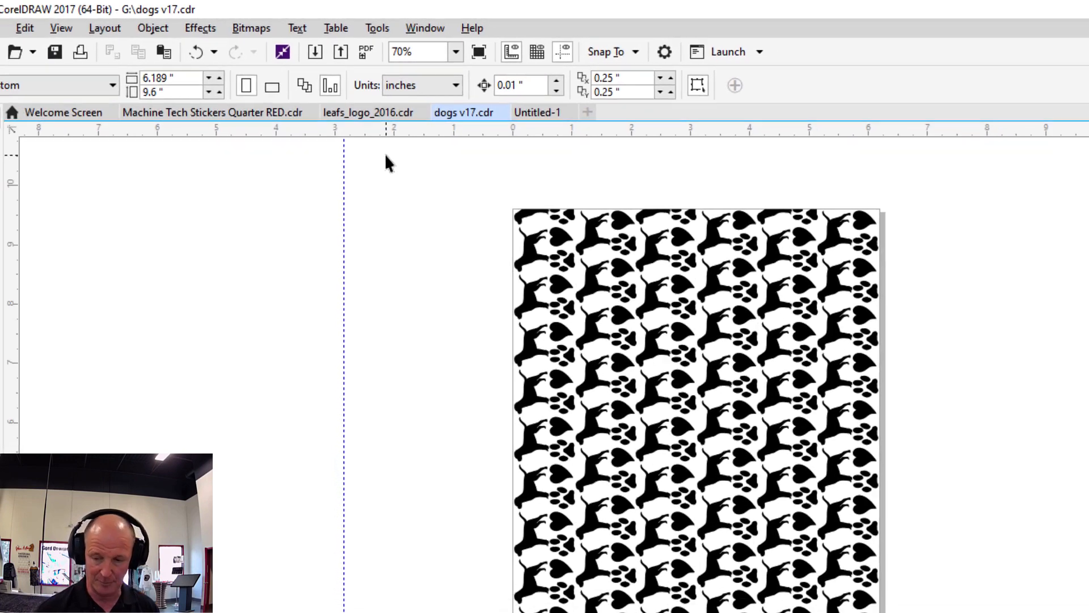
# Print the document to Trotec Engraver v11.4.0 using the rotary attachment, with height 9.600 in and diameter 1.970 in.
pyautogui.click(14, 26)
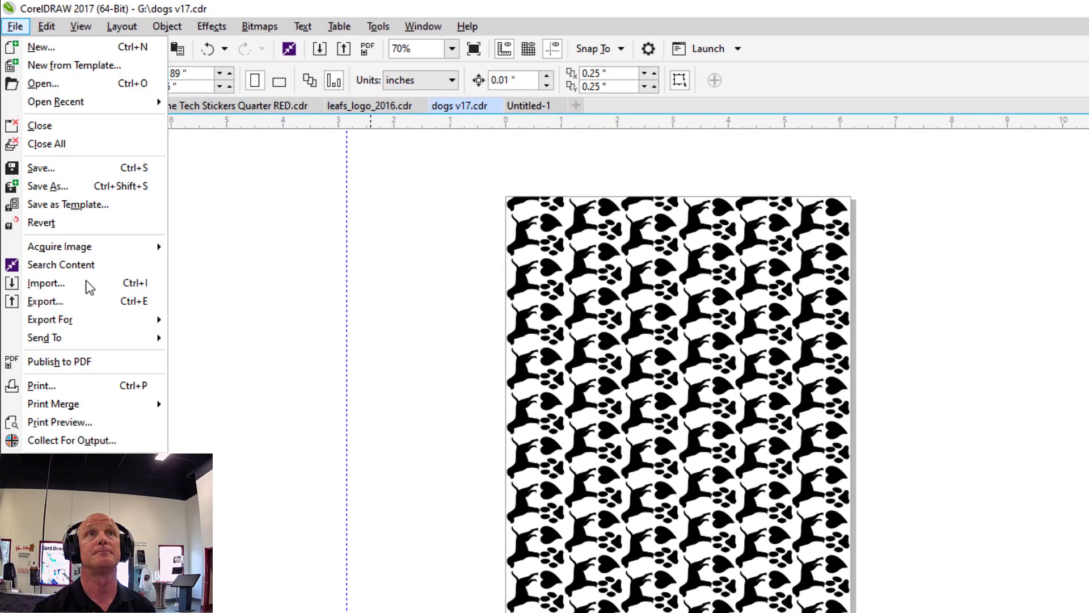
pyautogui.click(79, 386)
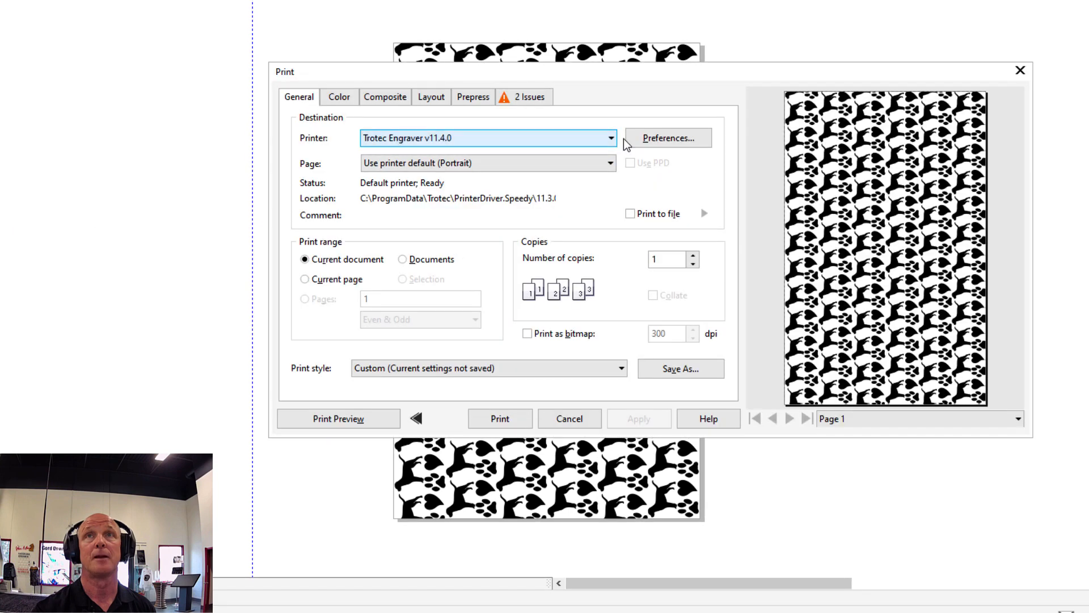
pyautogui.click(648, 138)
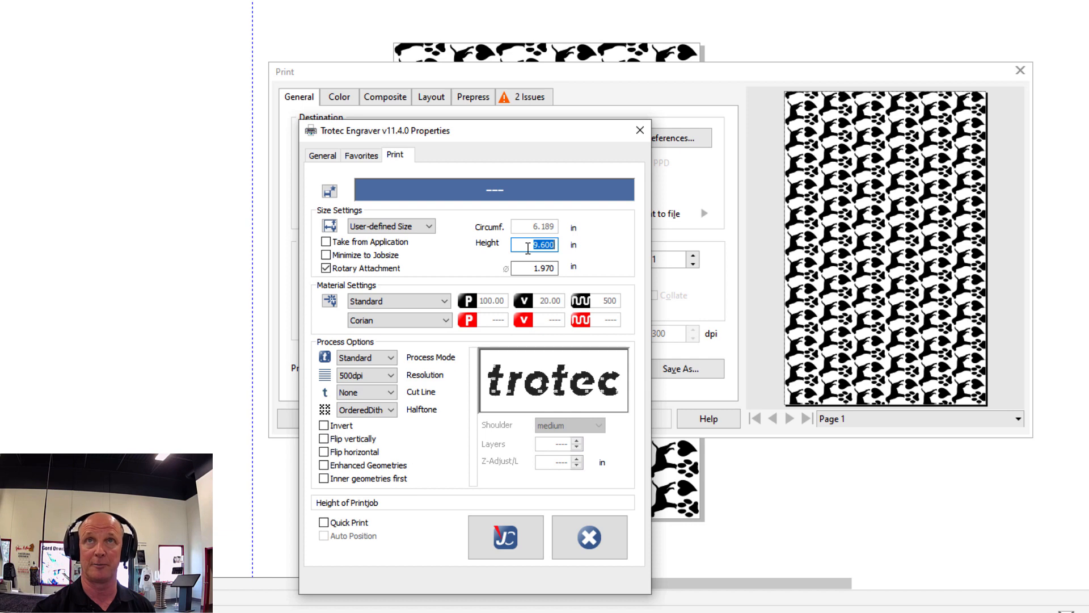
pyautogui.click(499, 540)
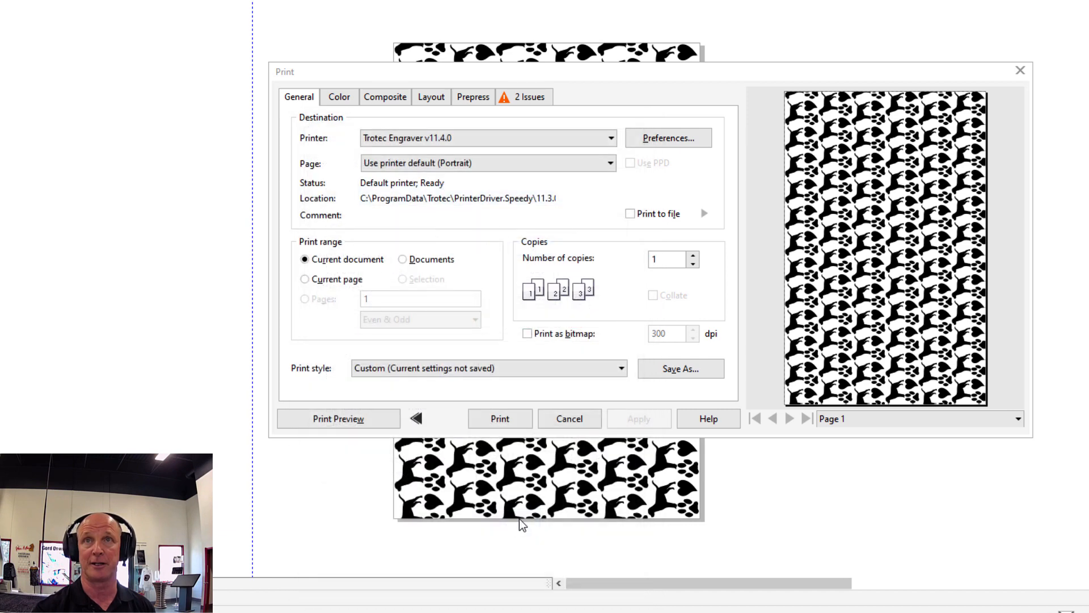
pyautogui.click(512, 418)
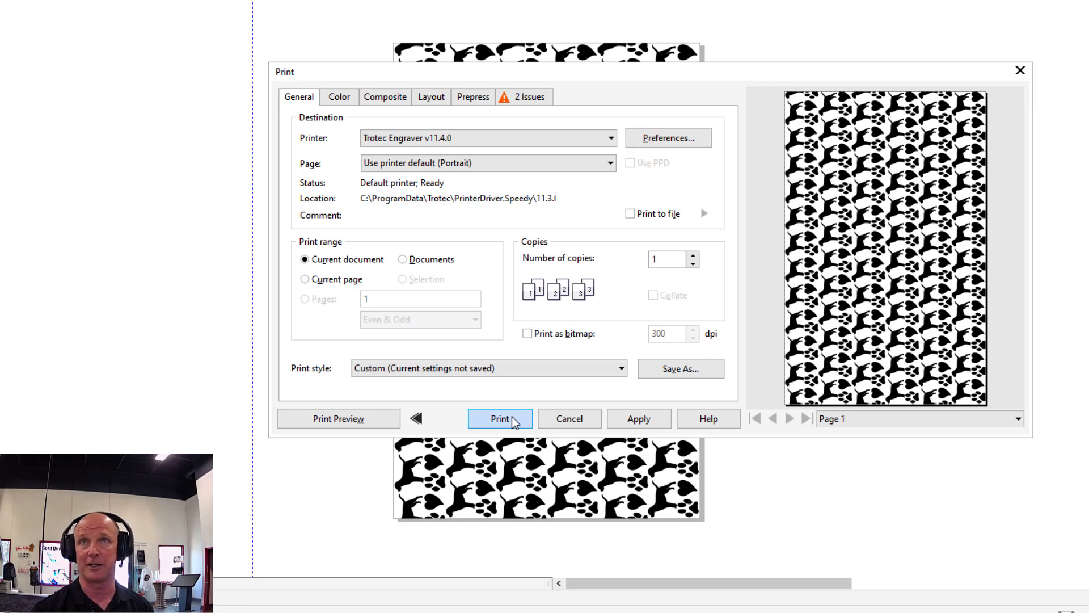